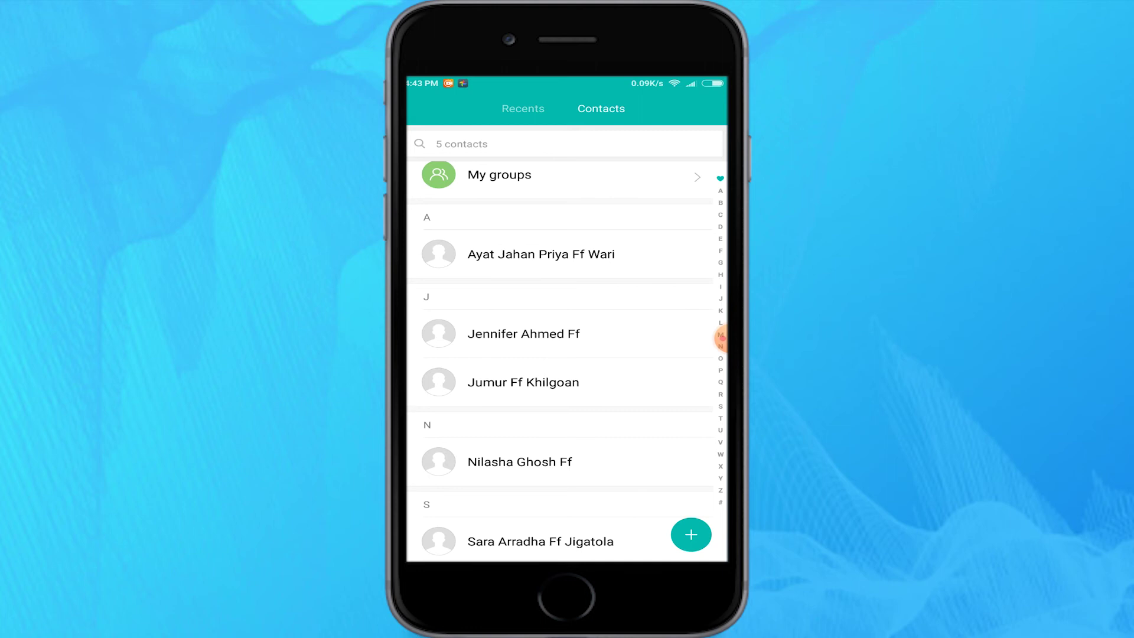
{"action": "left_click", "coordinate": [719, 335]}
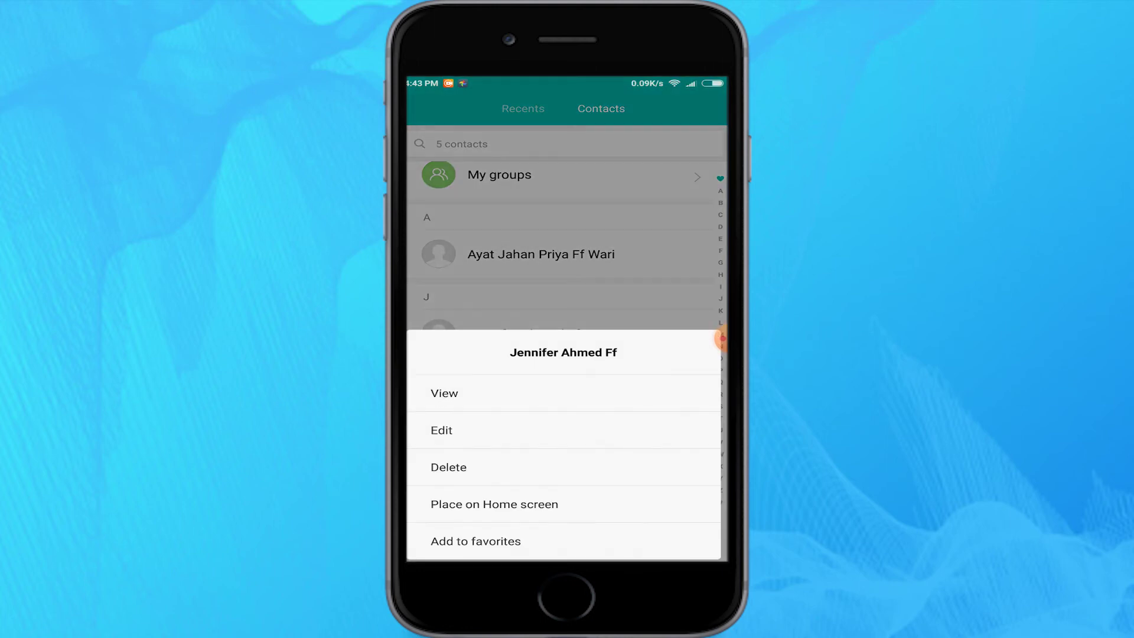
{"action": "left_click", "coordinate": [448, 468]}
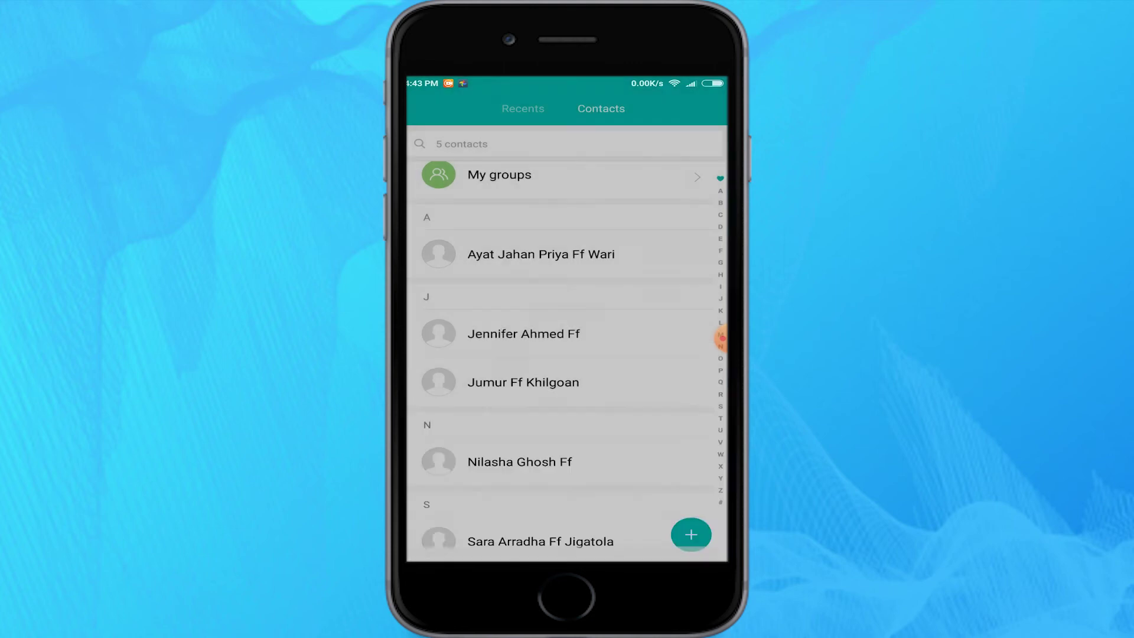
{"action": "left_click", "coordinate": [643, 539]}
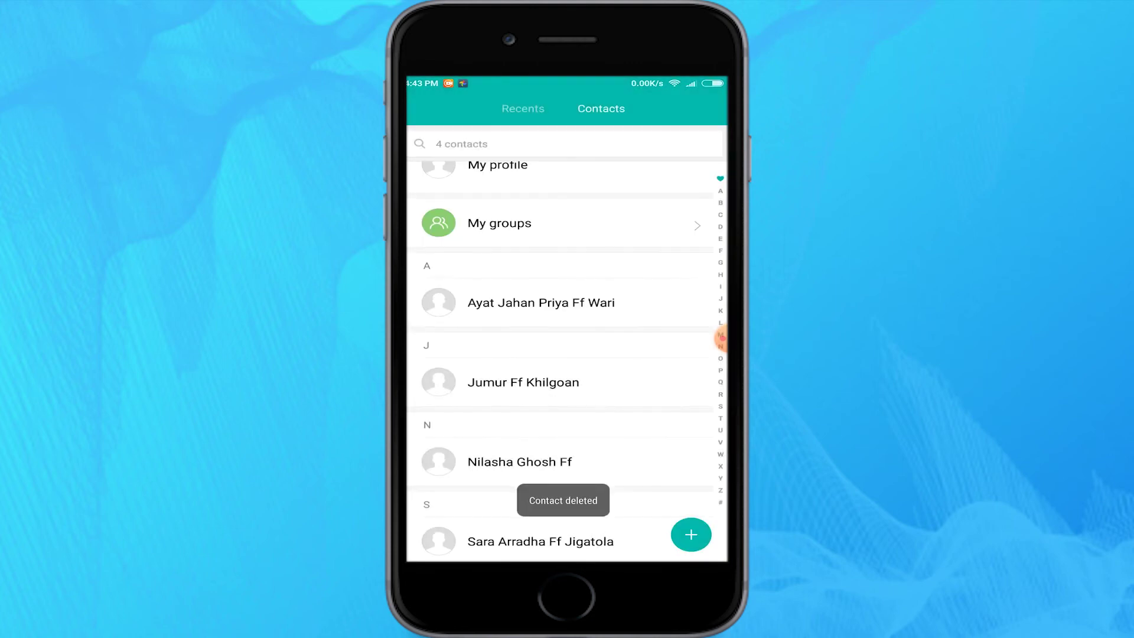
{"action": "left_click", "coordinate": [541, 302]}
{"action": "left_click", "coordinate": [448, 467]}
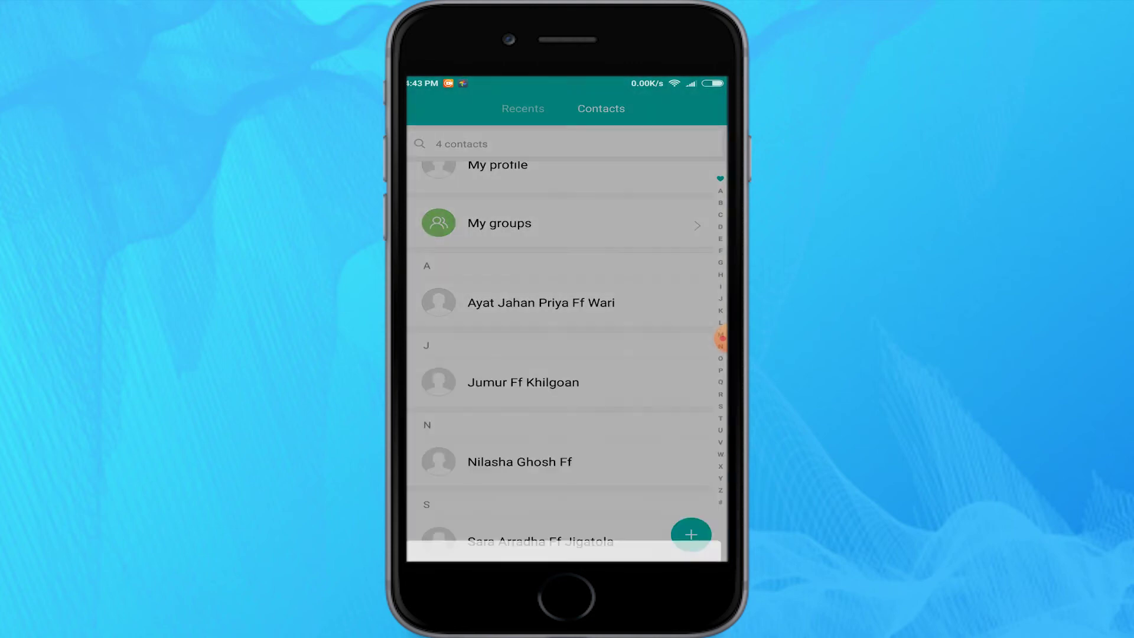
{"action": "left_click", "coordinate": [642, 539]}
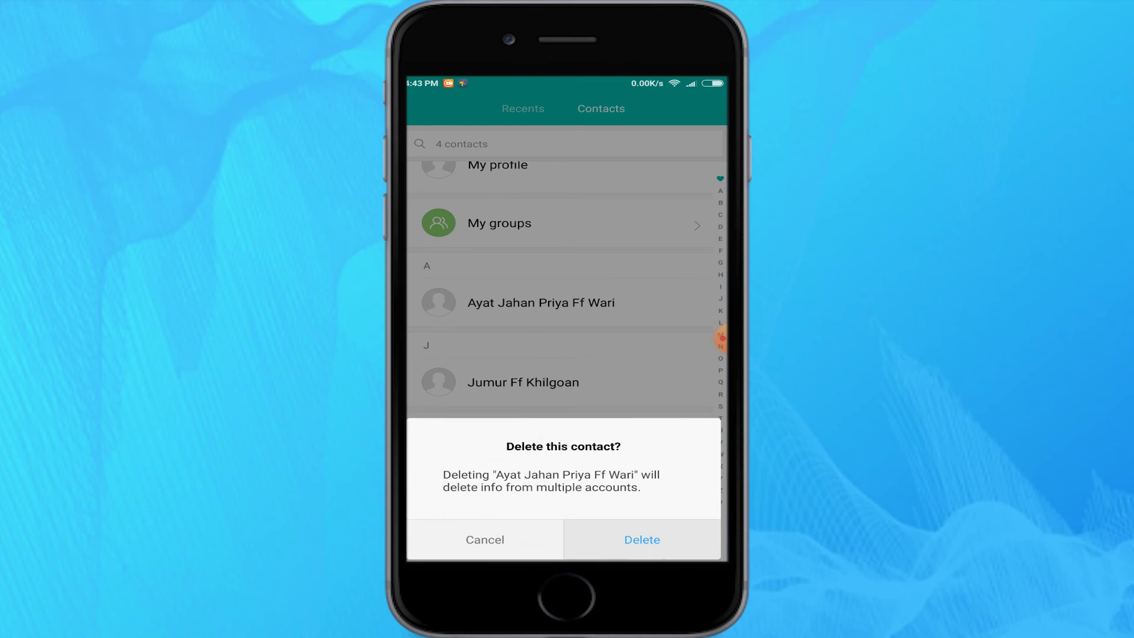
{"action": "left_click", "coordinate": [524, 328]}
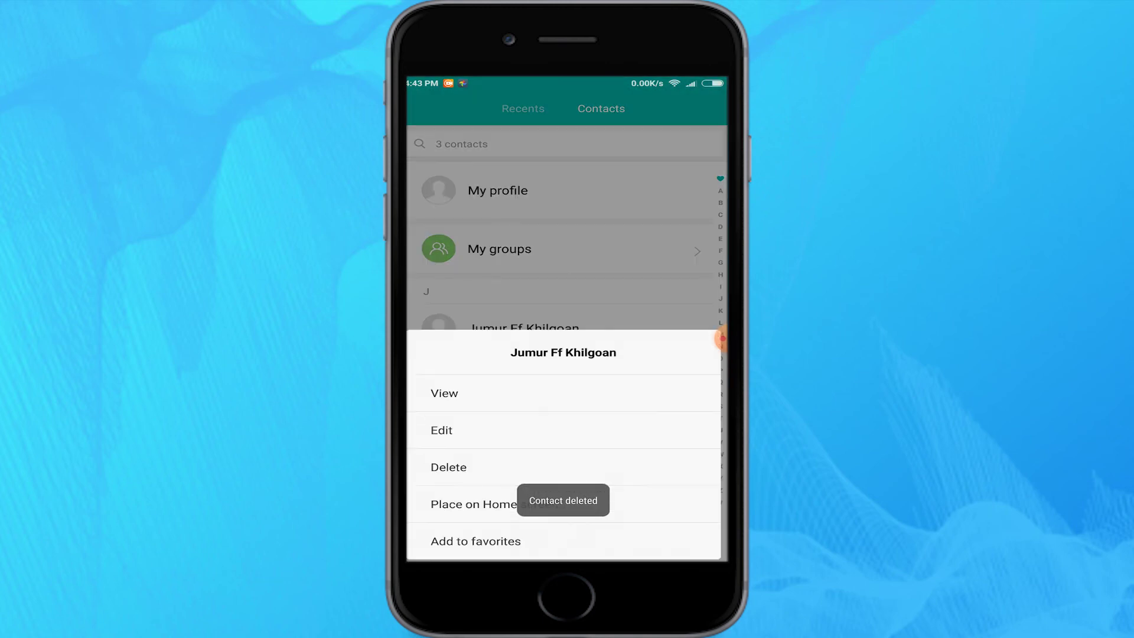
{"action": "left_click", "coordinate": [448, 468]}
{"action": "left_click", "coordinate": [642, 540]}
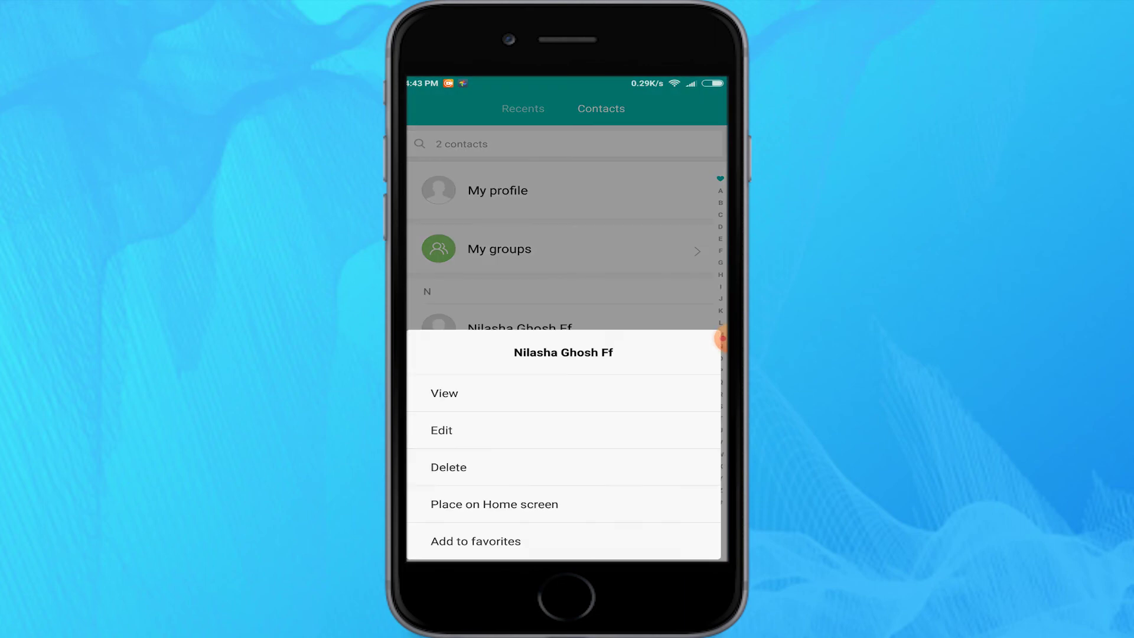
{"action": "left_click", "coordinate": [448, 467]}
{"action": "left_click", "coordinate": [640, 542]}
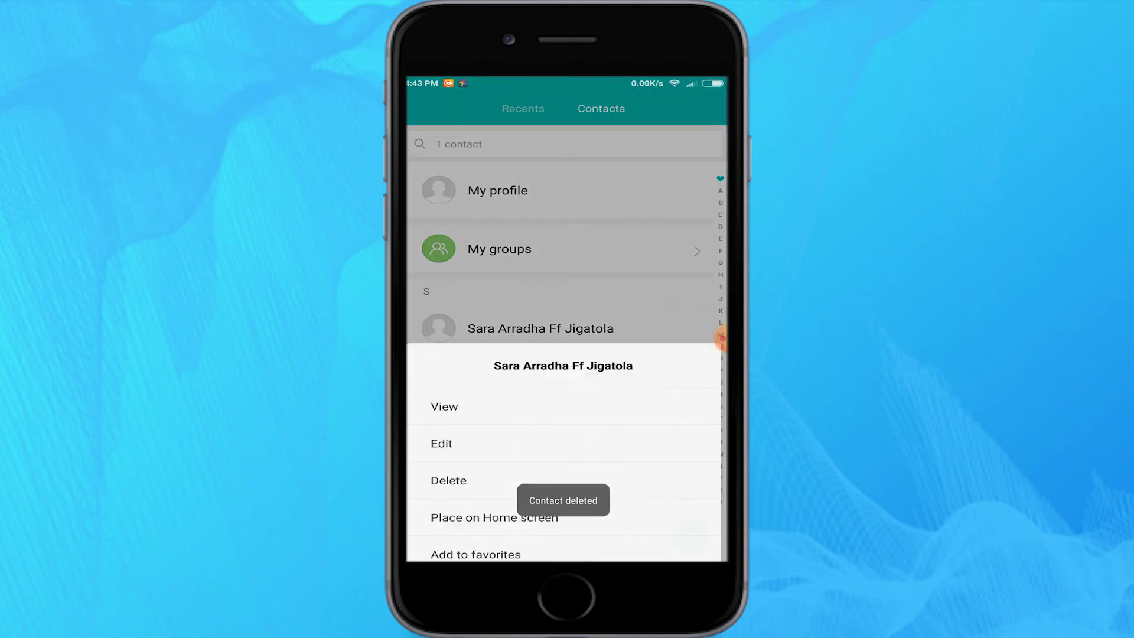
{"action": "left_click", "coordinate": [448, 480]}
{"action": "left_click", "coordinate": [643, 540]}
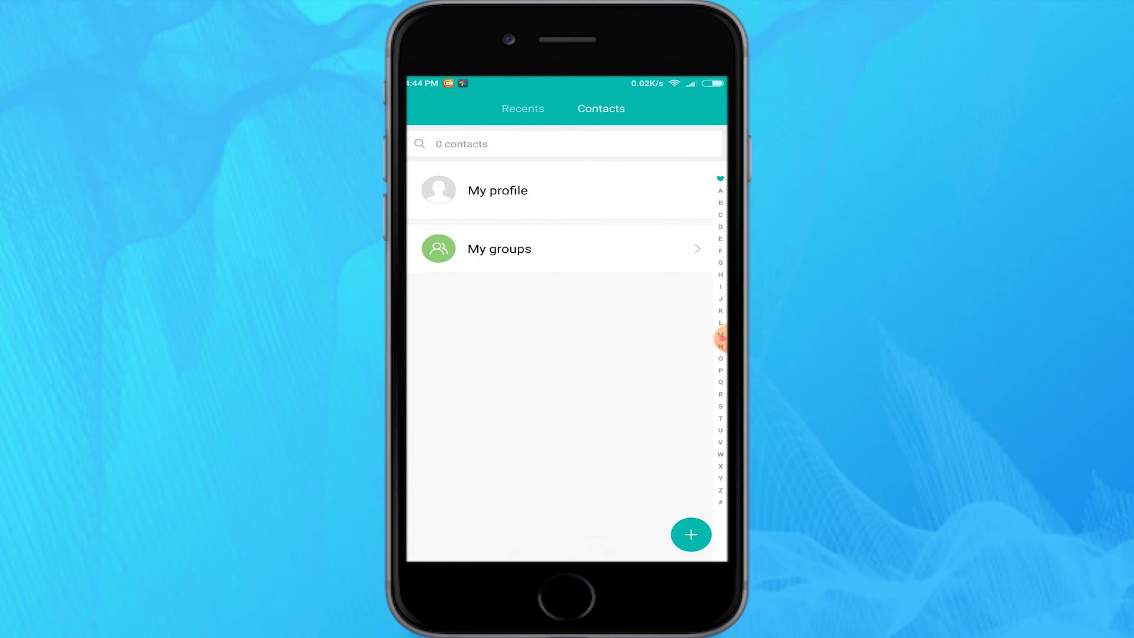
- Confirm the Phone app's Contacts tab shows zero contacts, then go back home
{"action": "key", "text": "super"}
{"action": "left_click", "coordinate": [447, 522]}
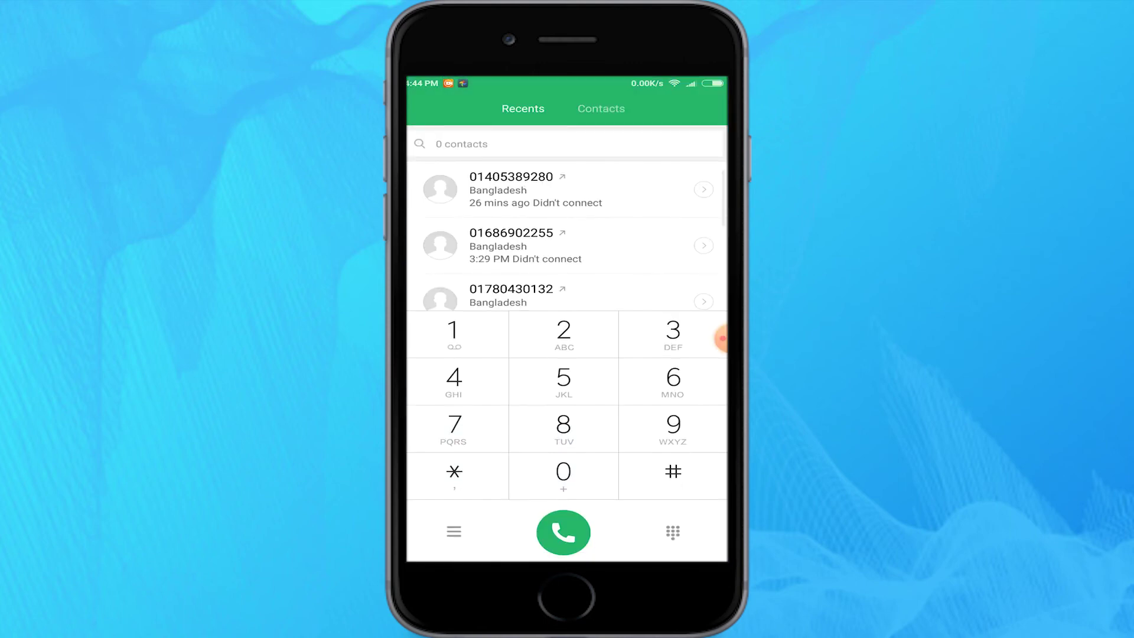
{"action": "left_click", "coordinate": [600, 108]}
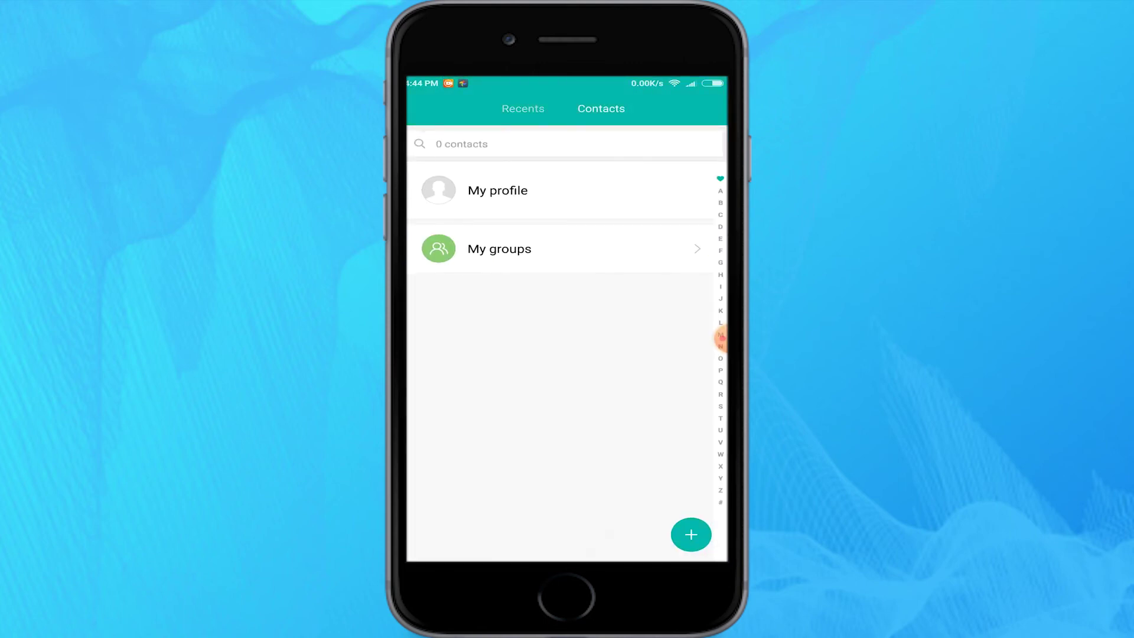
{"action": "key", "text": "super"}
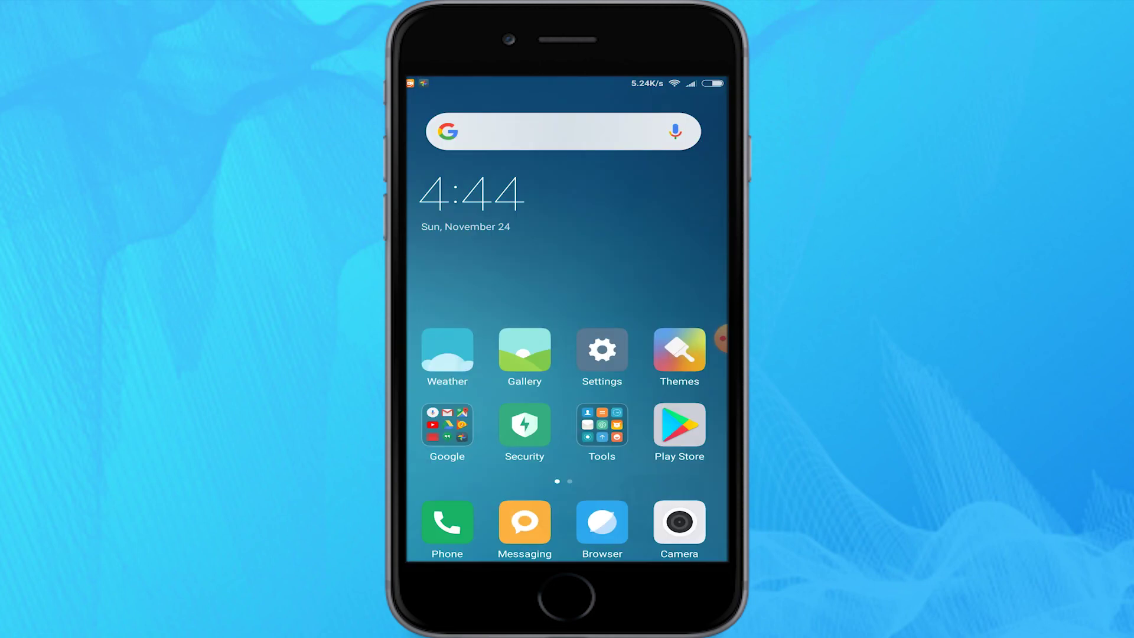
- Search the Play Store for 'Deleted contract' and open the Deleted Contacts app page
{"action": "left_click", "coordinate": [680, 424]}
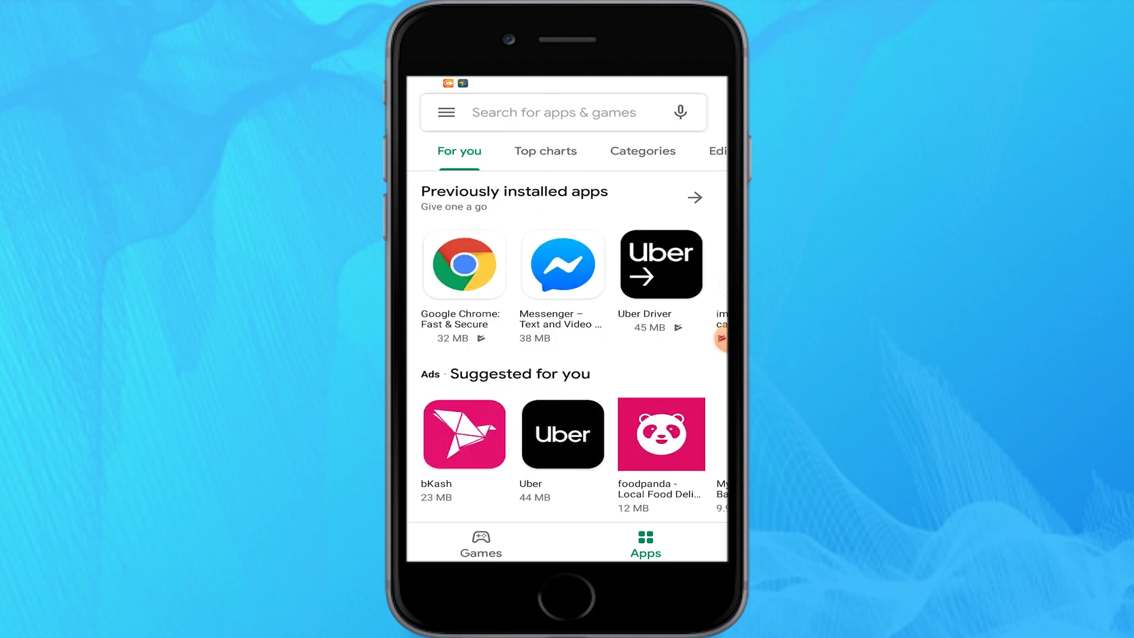
{"action": "left_click", "coordinate": [553, 112]}
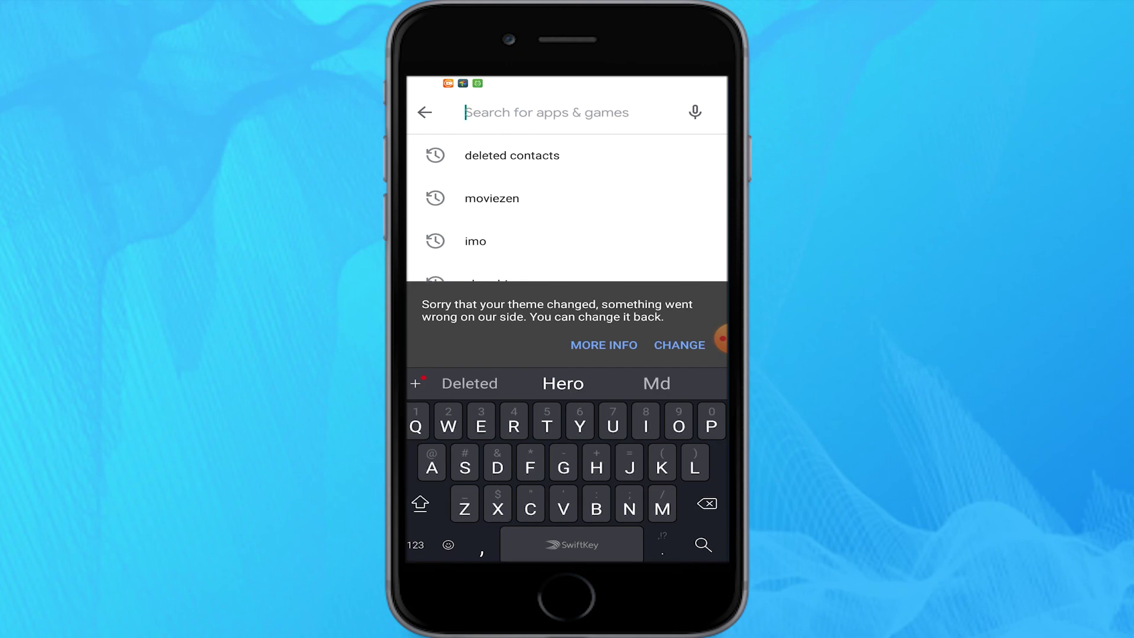
{"action": "type", "text": "De"}
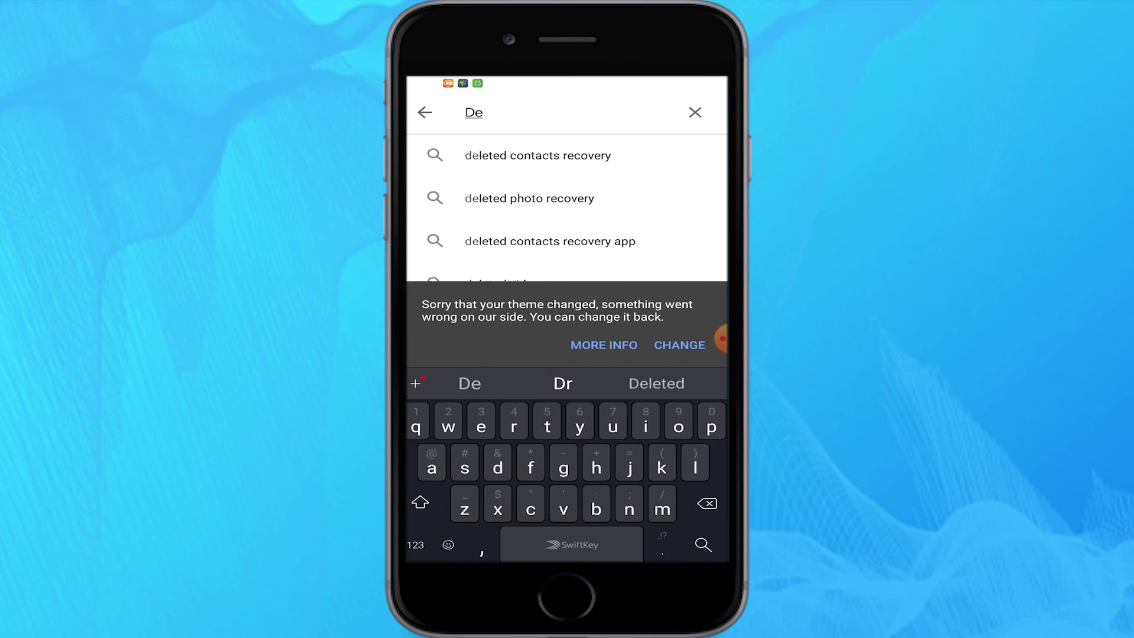
{"action": "type", "text": "lete"}
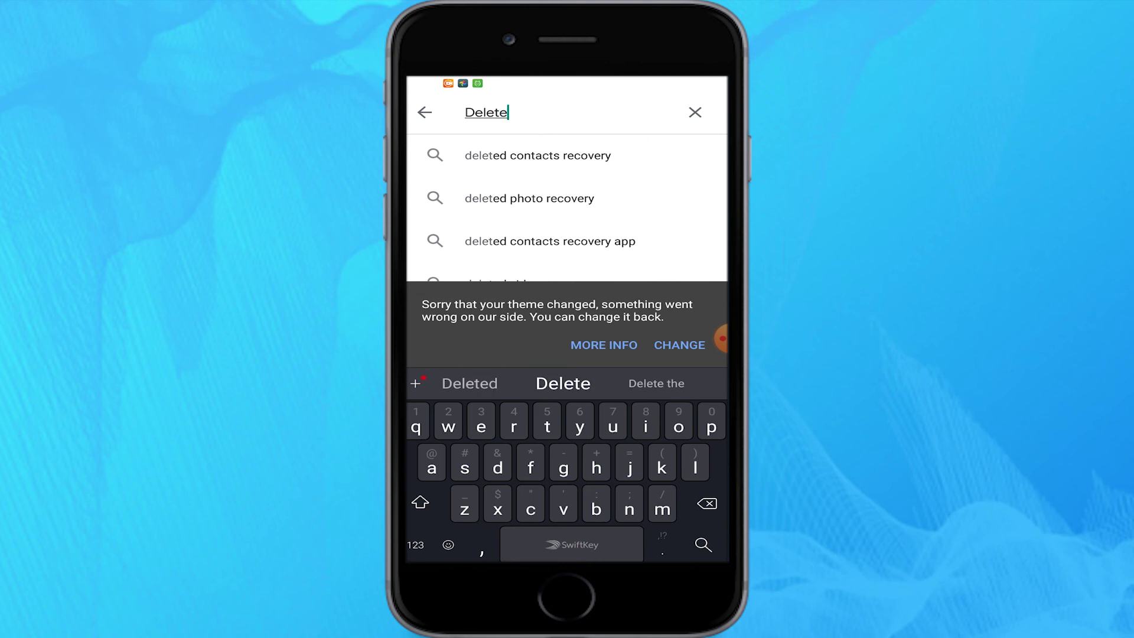
{"action": "type", "text": "x"}
{"action": "key", "text": "BackSpace"}
{"action": "type", "text": "d"}
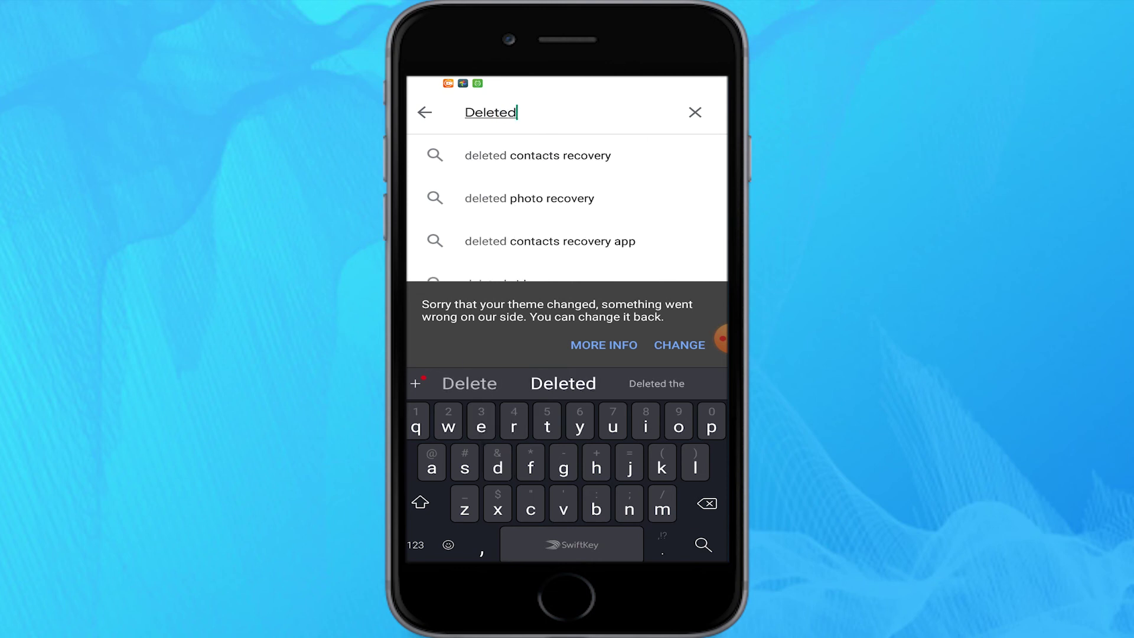
{"action": "type", "text": " co"}
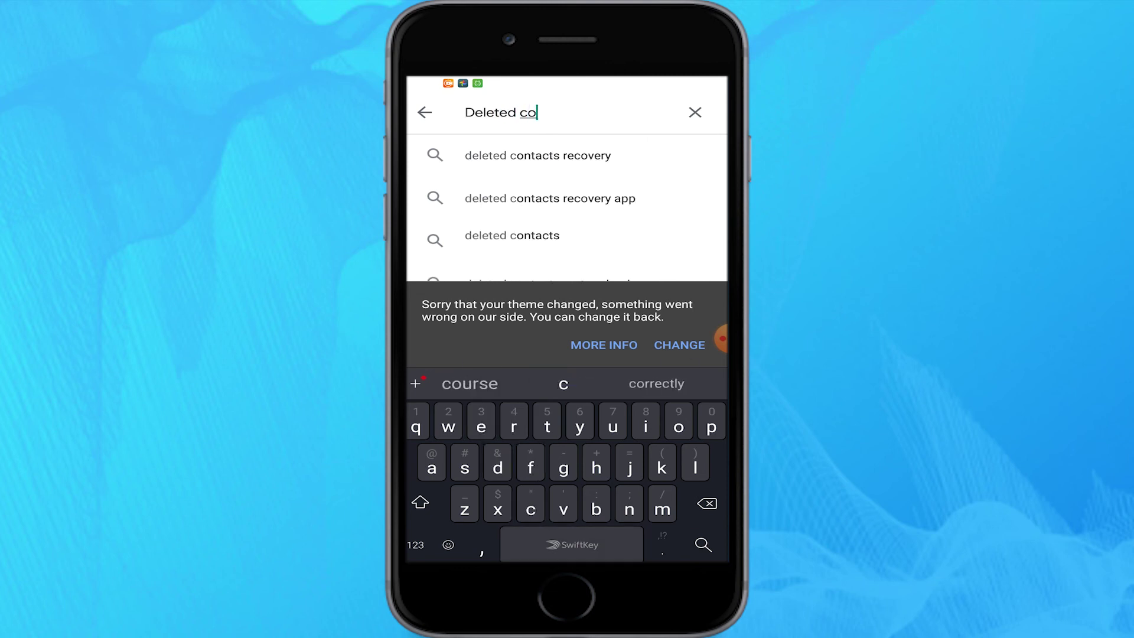
{"action": "type", "text": "nt"}
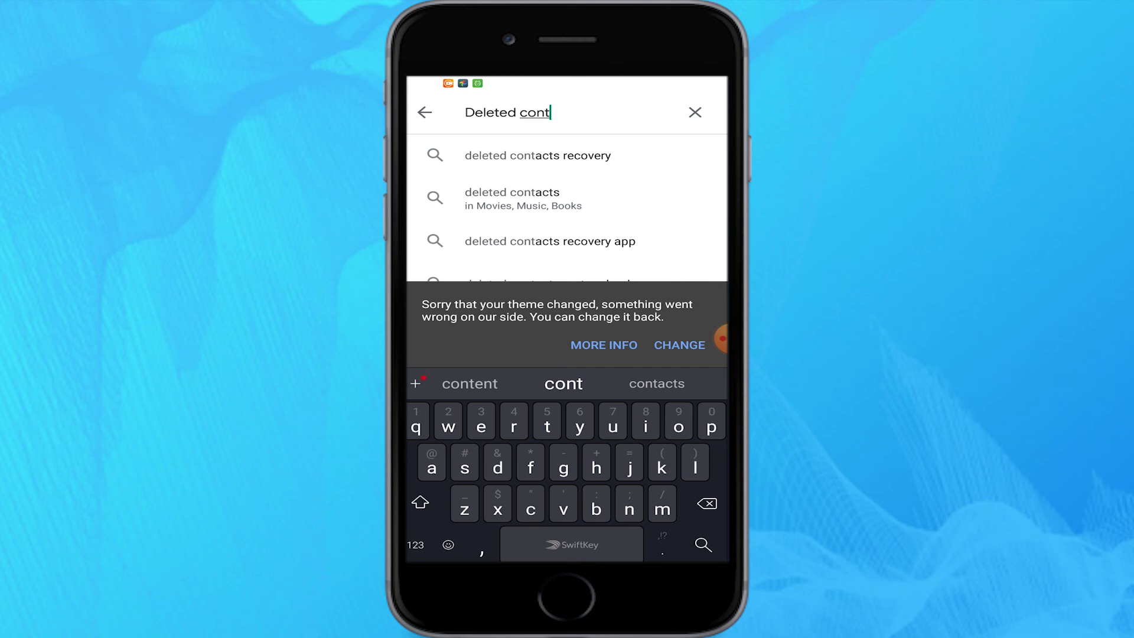
{"action": "type", "text": "ract"}
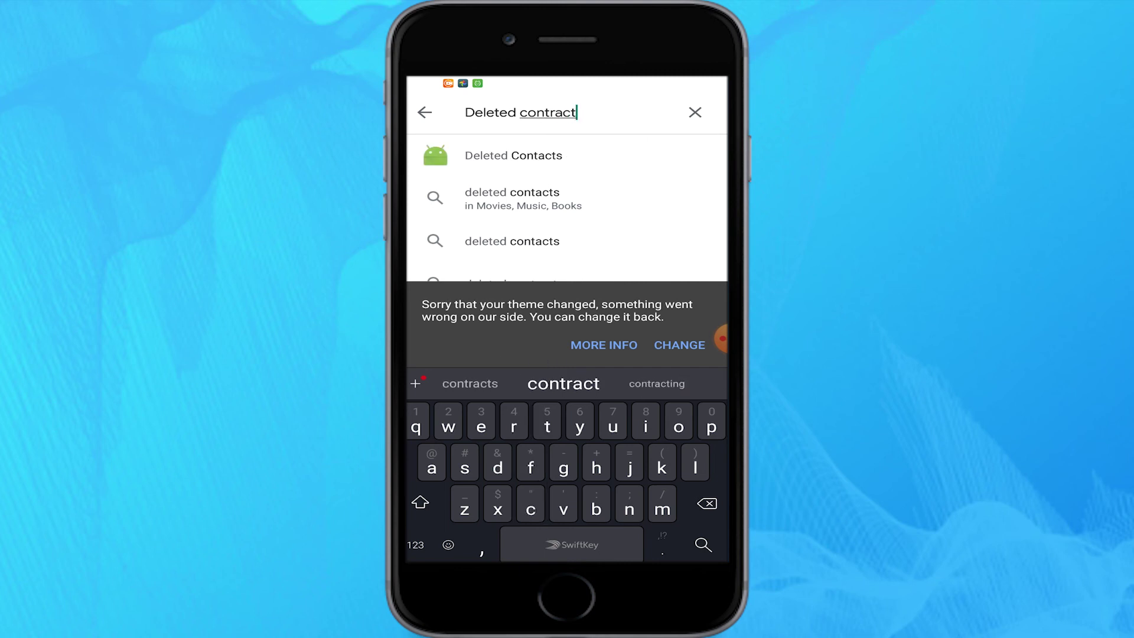
{"action": "left_click", "coordinate": [513, 155]}
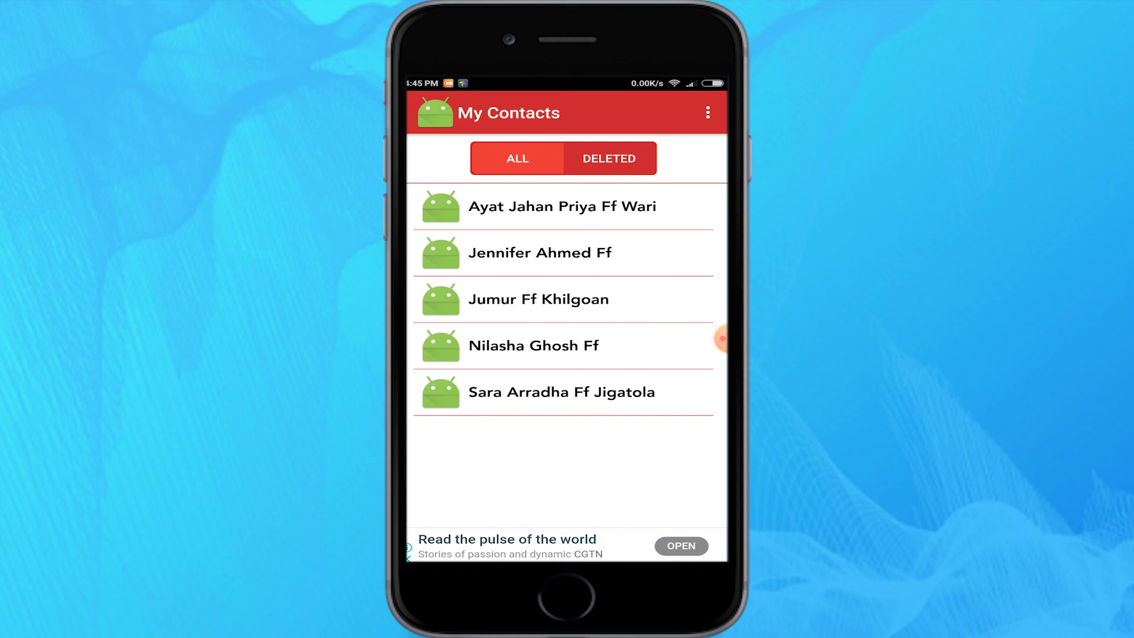
- Use Restore All from the three-dot menu to bring every deleted contact back
{"action": "left_click", "coordinate": [708, 112]}
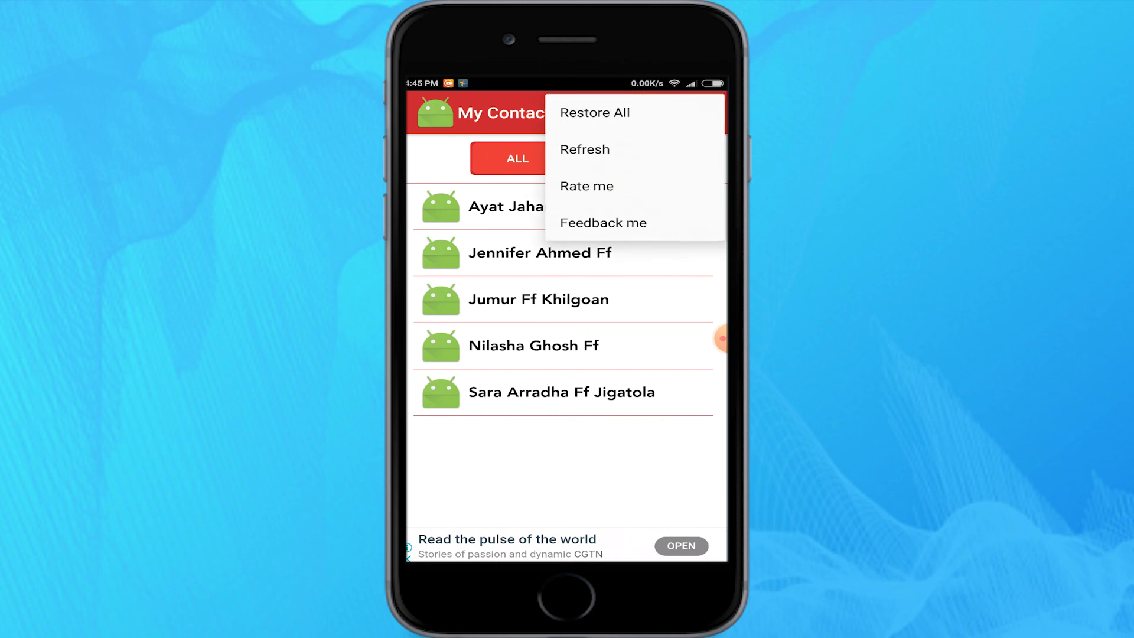
{"action": "left_click", "coordinate": [595, 112]}
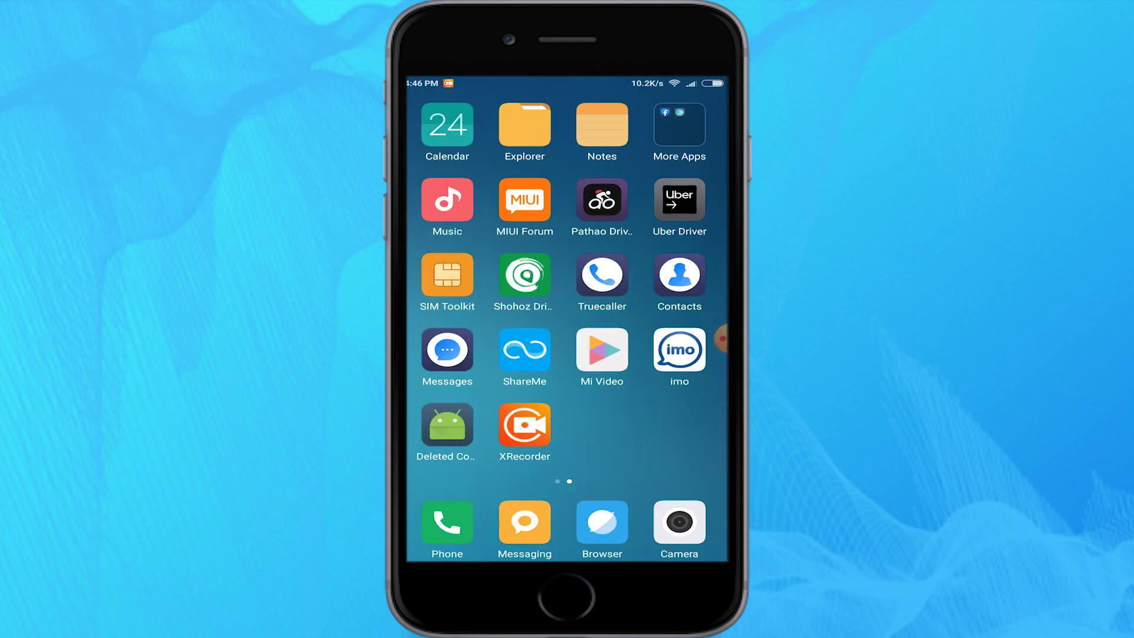
- Scroll the Phone app's Contacts tab to confirm all five contacts are back
{"action": "left_click", "coordinate": [448, 522]}
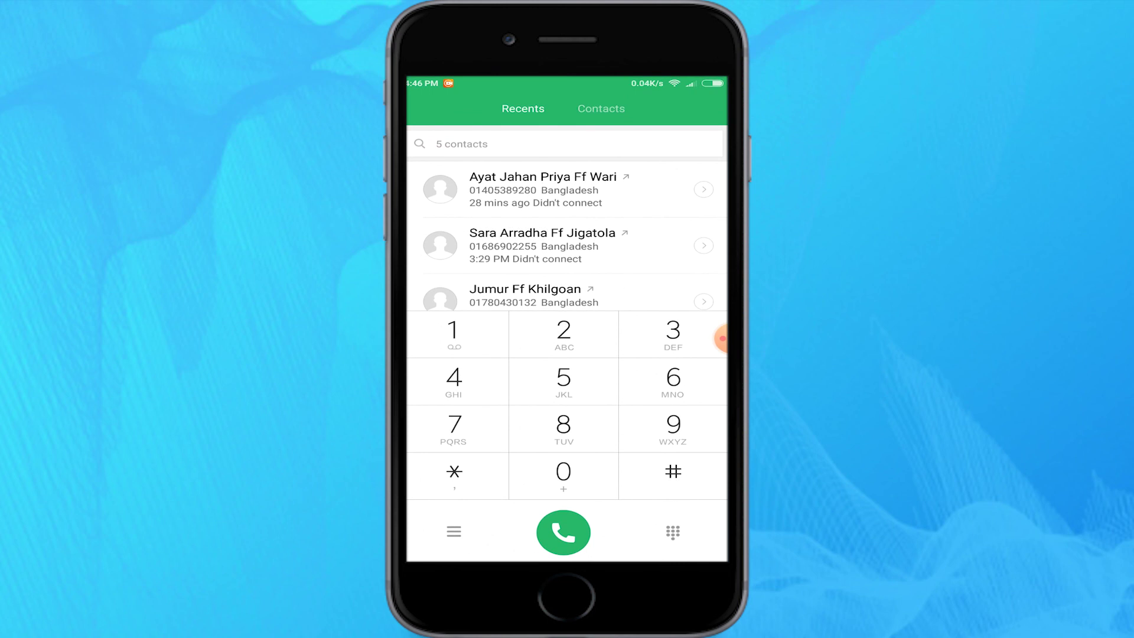
{"action": "left_click", "coordinate": [601, 109]}
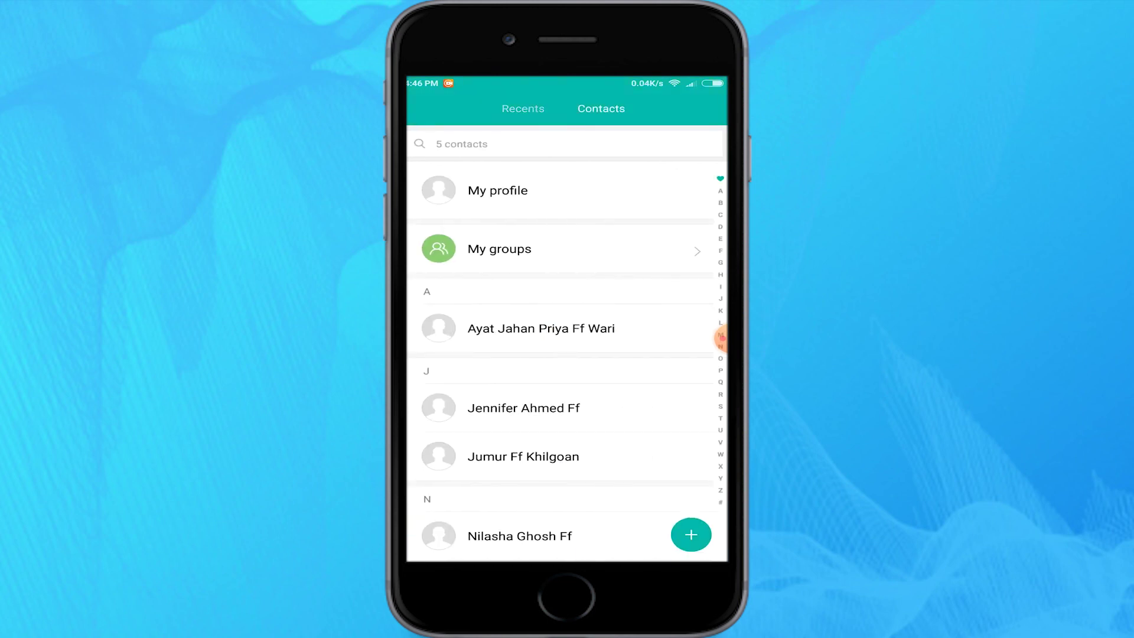
{"action": "scroll", "coordinate": [564, 355], "scroll_direction": "down", "scroll_amount": 2}
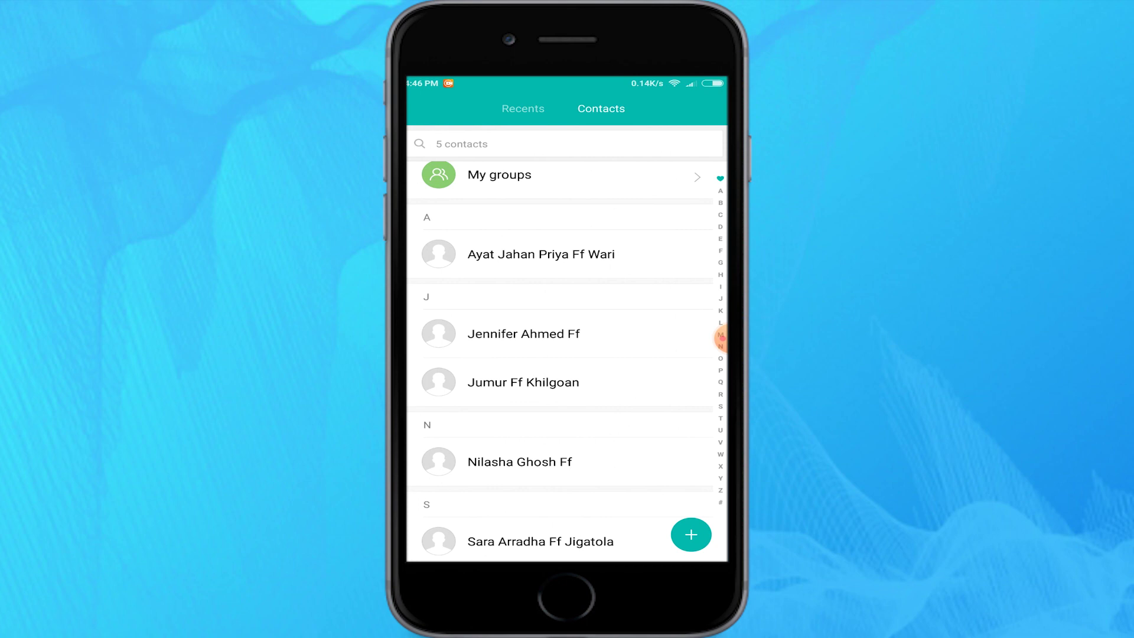
- Leave Contacts and return to the home screen
{"action": "key", "text": "super"}
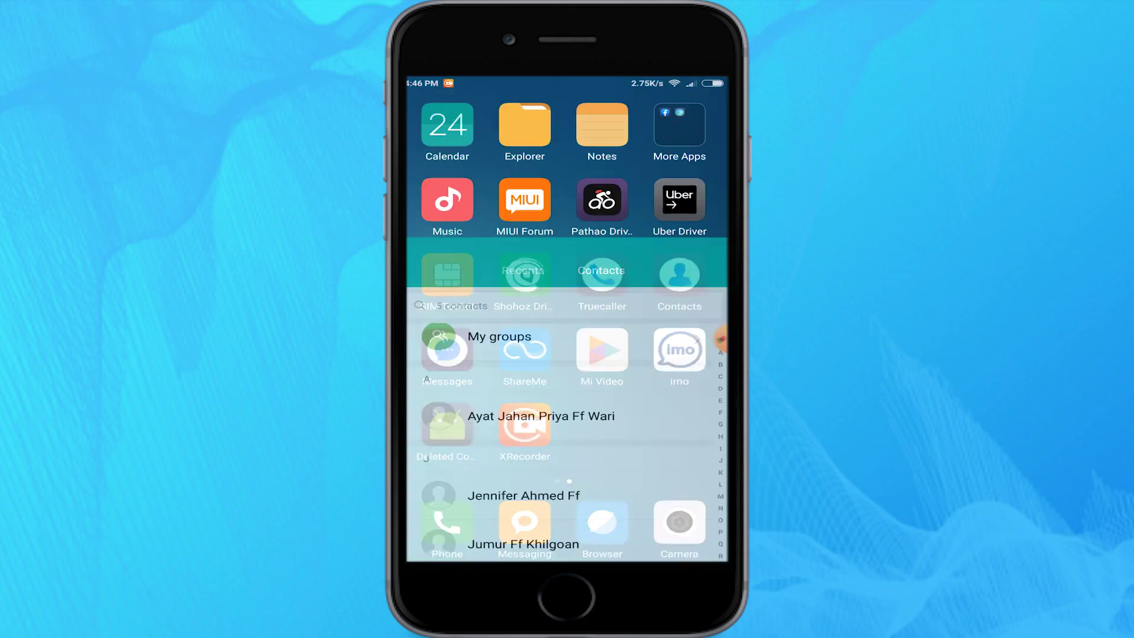